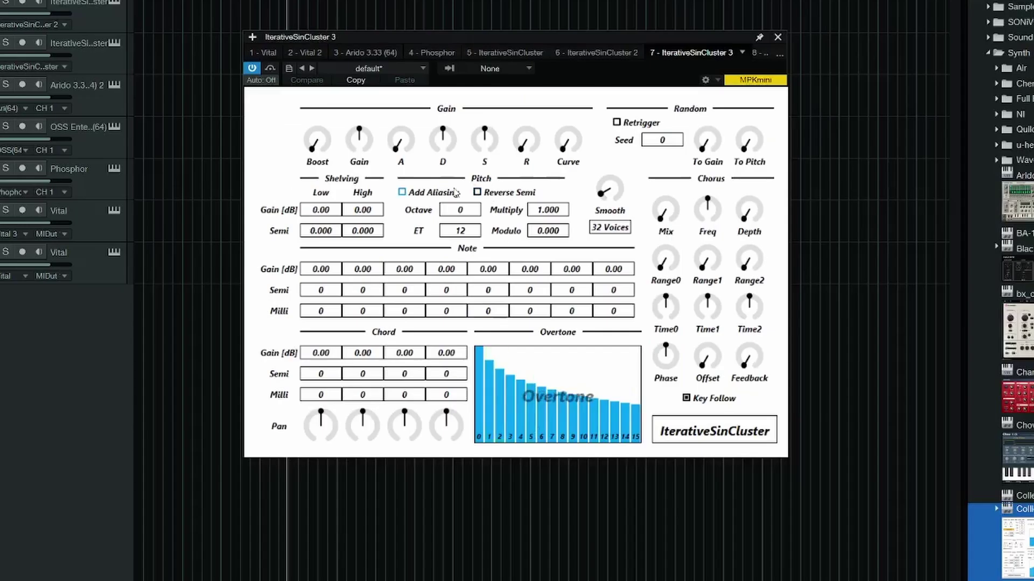
Silence overtones 1–15, raise overtone 1 to about 80%, then draw a dip and a peak near 10–11
left_click_drag(635, 438, 488, 438)
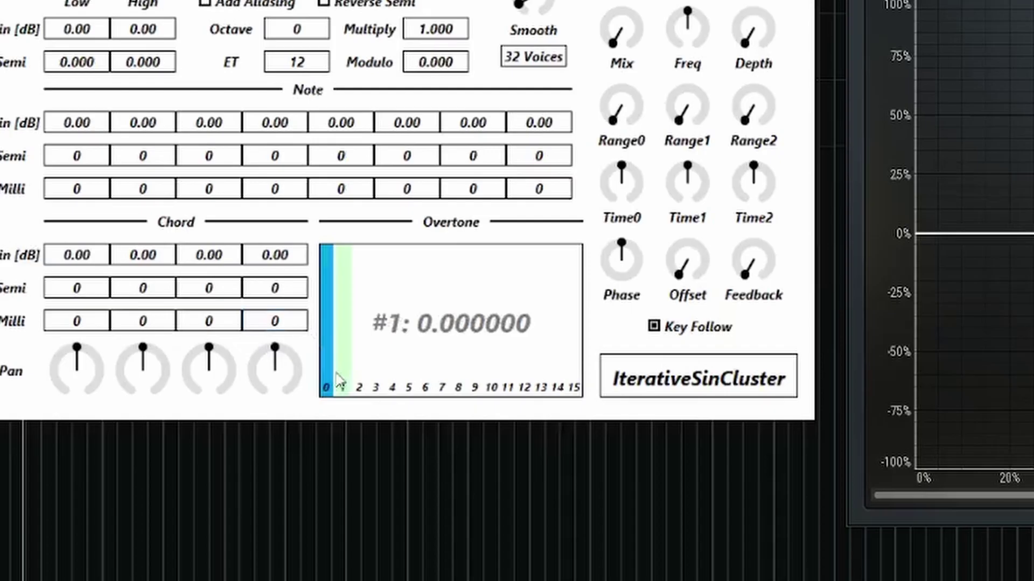
left_click_drag(343, 373, 342, 274)
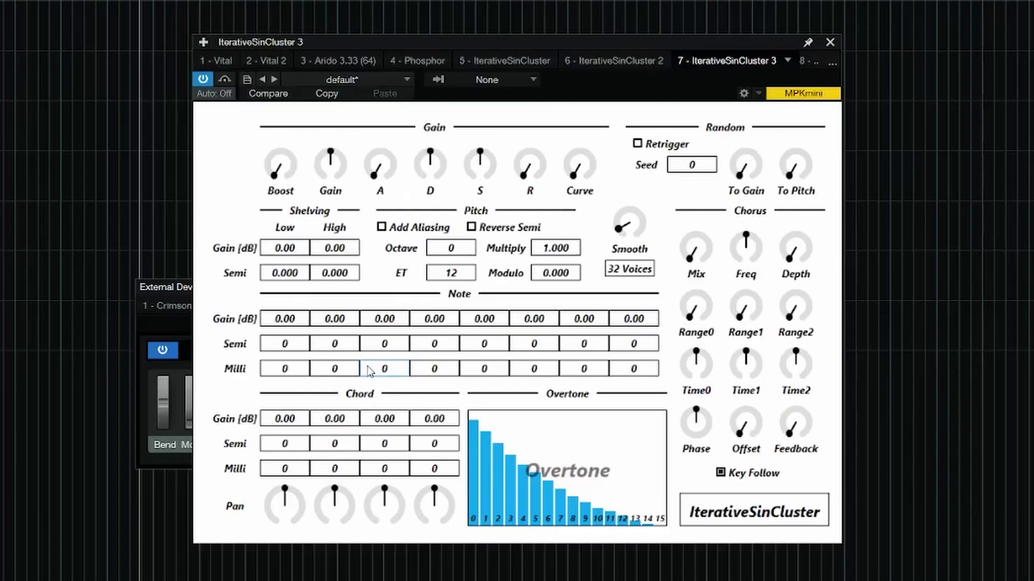
left_click_drag(485, 494, 628, 541)
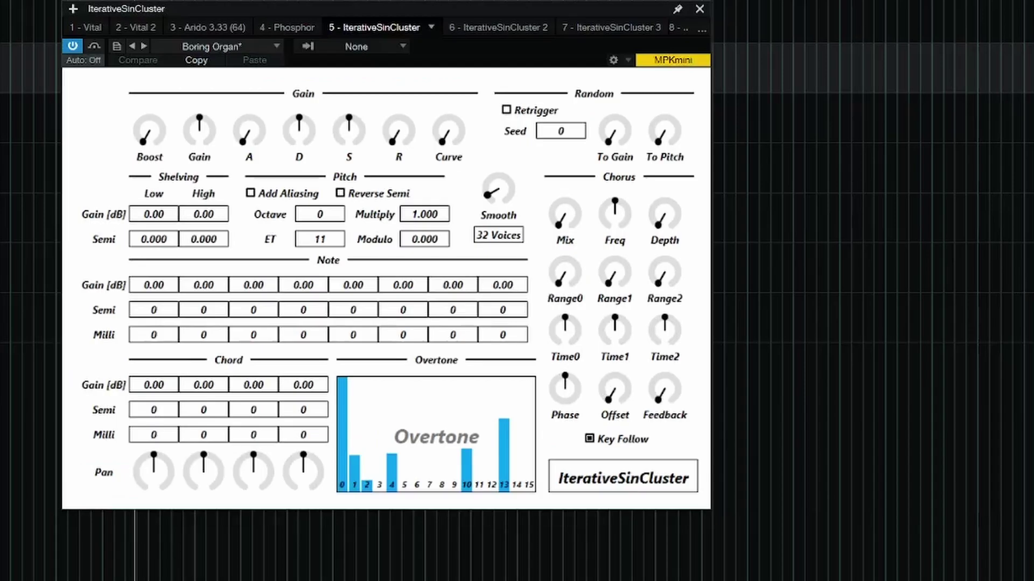
Switch to the IterativeSinCluster 2 instance with the Vaporwave Windows preset
key("Up")
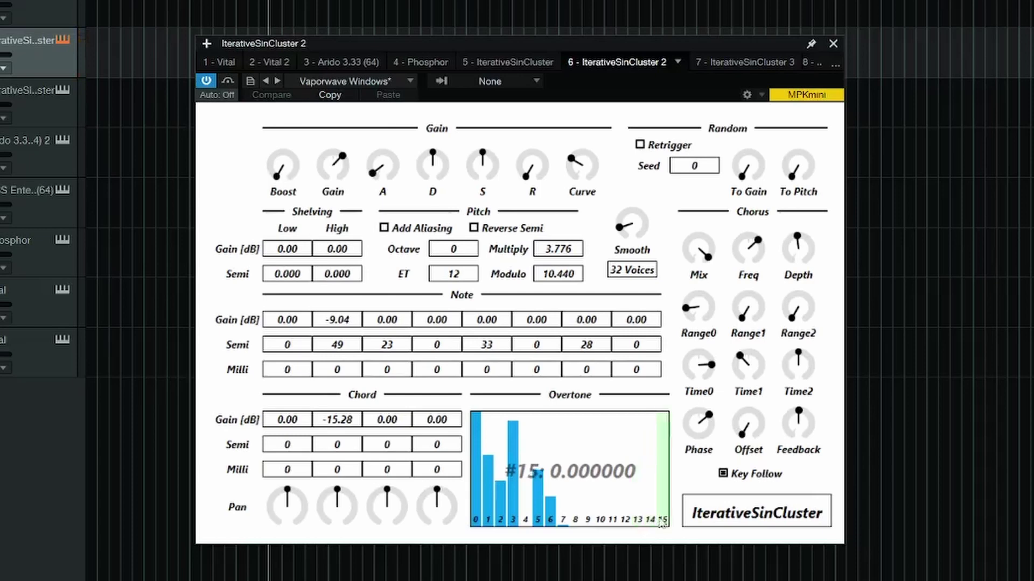
Zero the upper overtone bars of the second IterativeSinCluster instance
left_click_drag(662, 524, 500, 525)
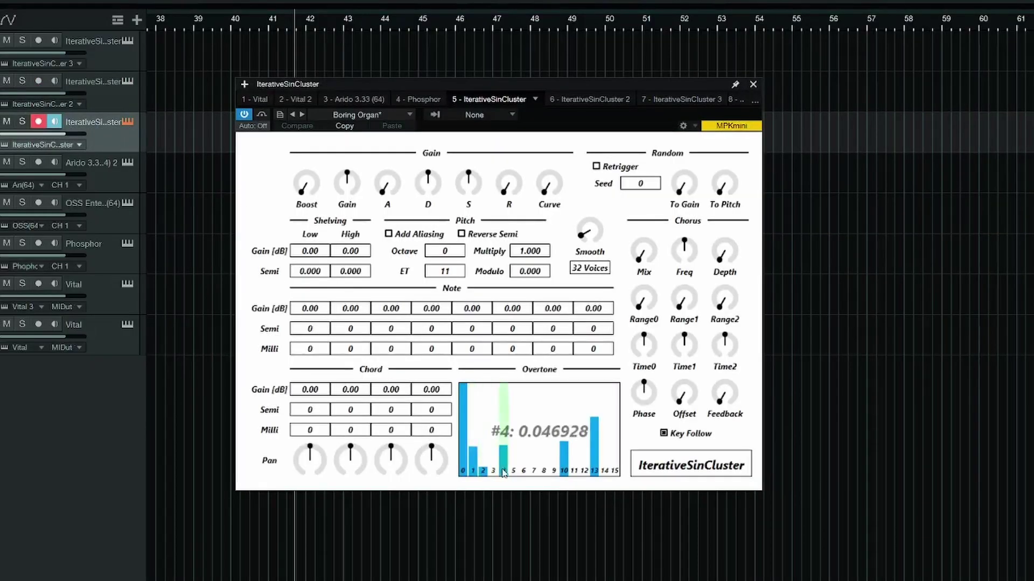
Close the IterativeSinCluster window and open the Arido synth from its track
left_click(753, 85)
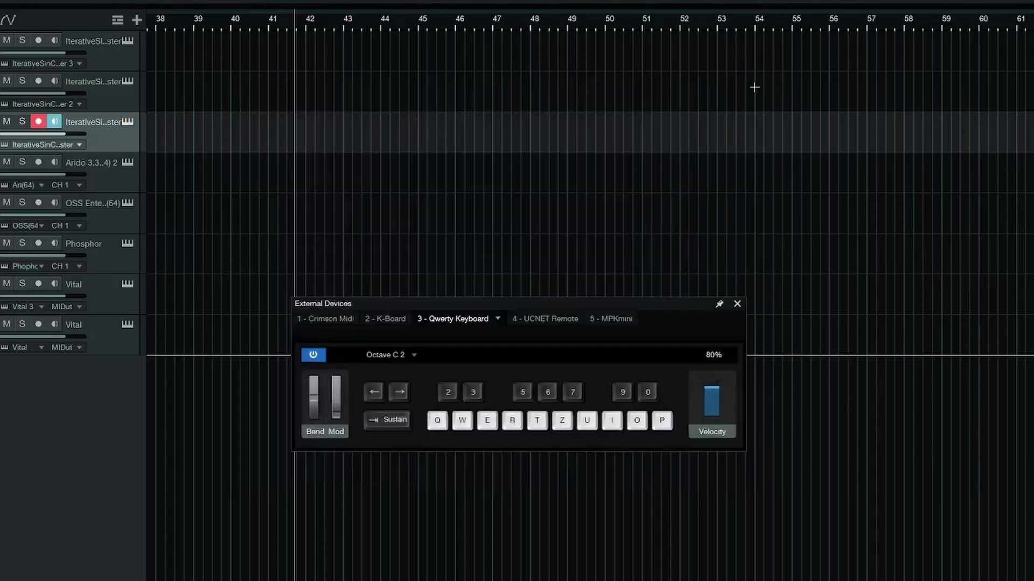
double_click(110, 163)
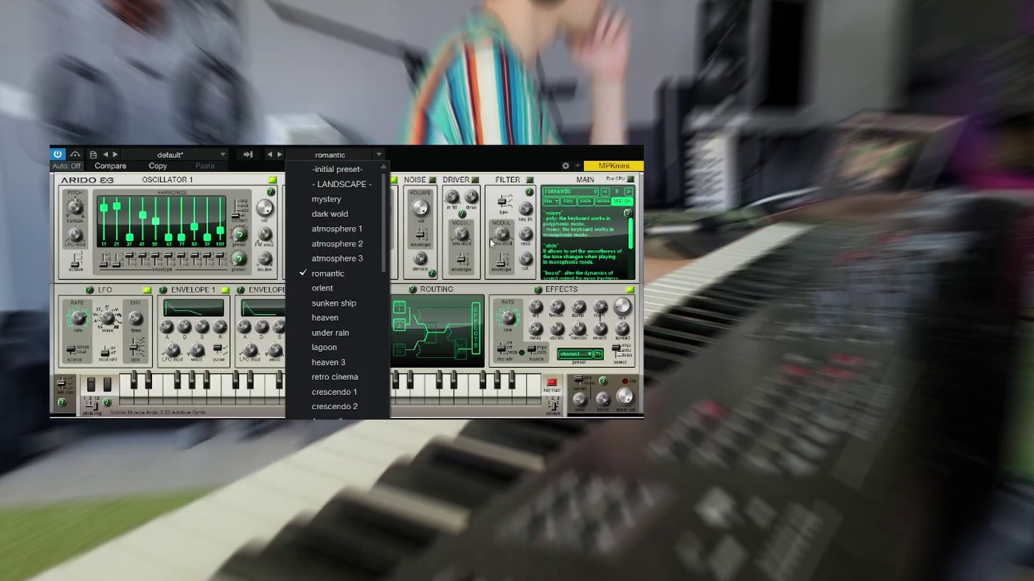
Keep the romantic preset, then zero Oscillator 1's 2f and 4f, raise 5f fully and 8f partway
left_click(353, 155)
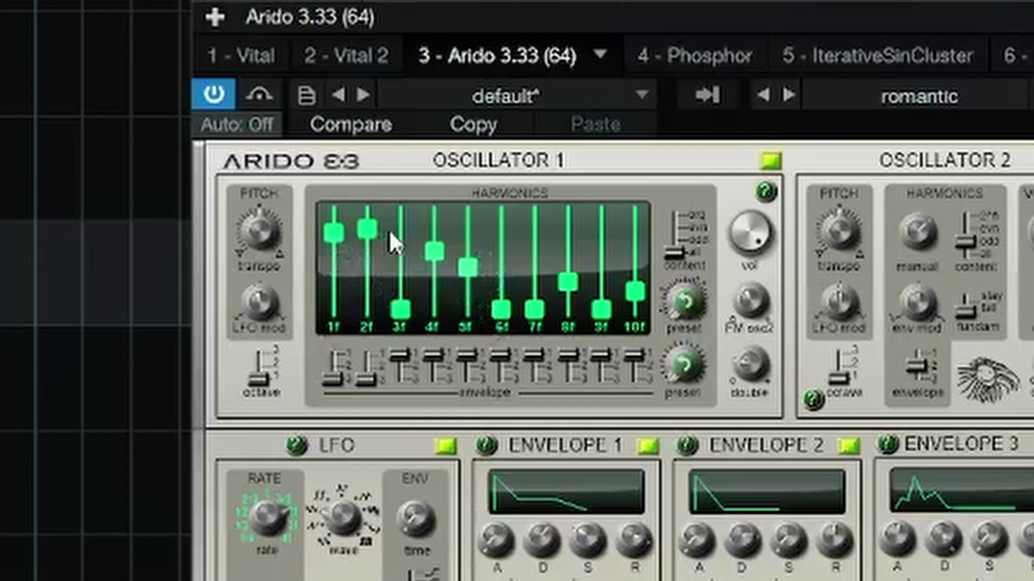
left_click_drag(368, 233, 367, 310)
left_click_drag(433, 251, 434, 309)
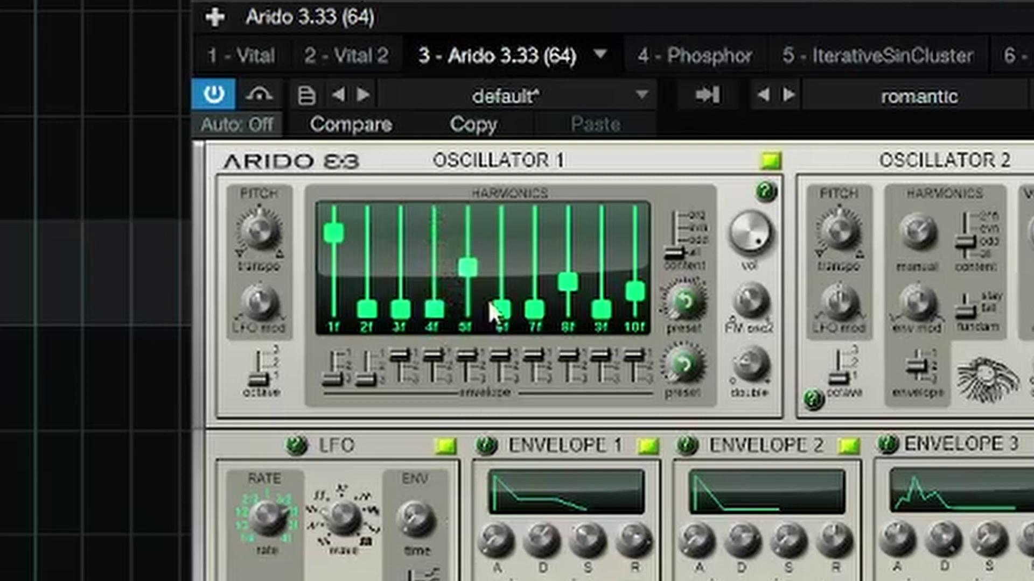
left_click_drag(468, 268, 467, 233)
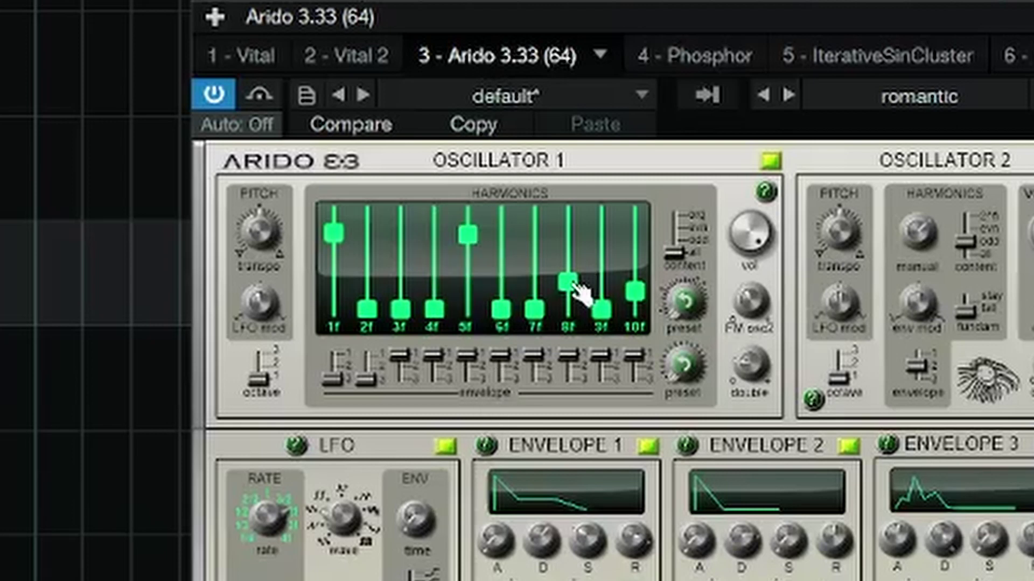
left_click_drag(574, 287, 570, 264)
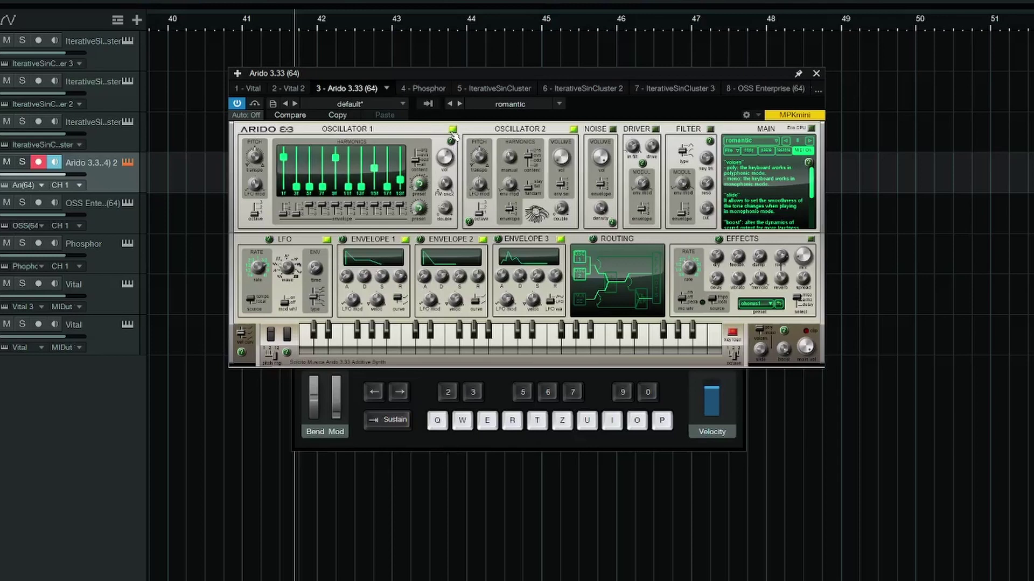
Open OSS Enterprise from its track, reposition its window, and check oscillator A's type choices
left_click(105, 213)
left_click(128, 202)
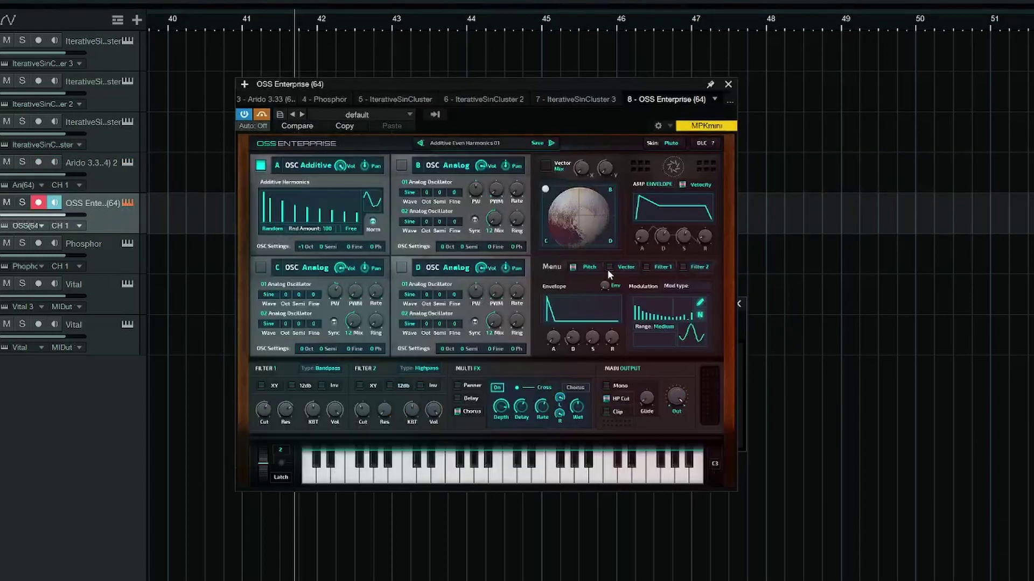
left_click_drag(441, 80, 457, 62)
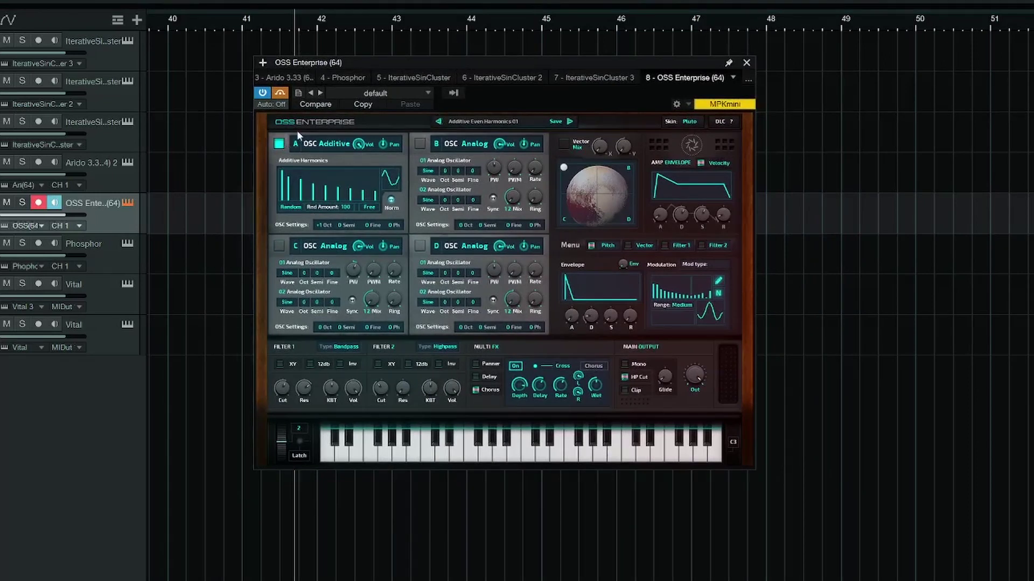
left_click(317, 144)
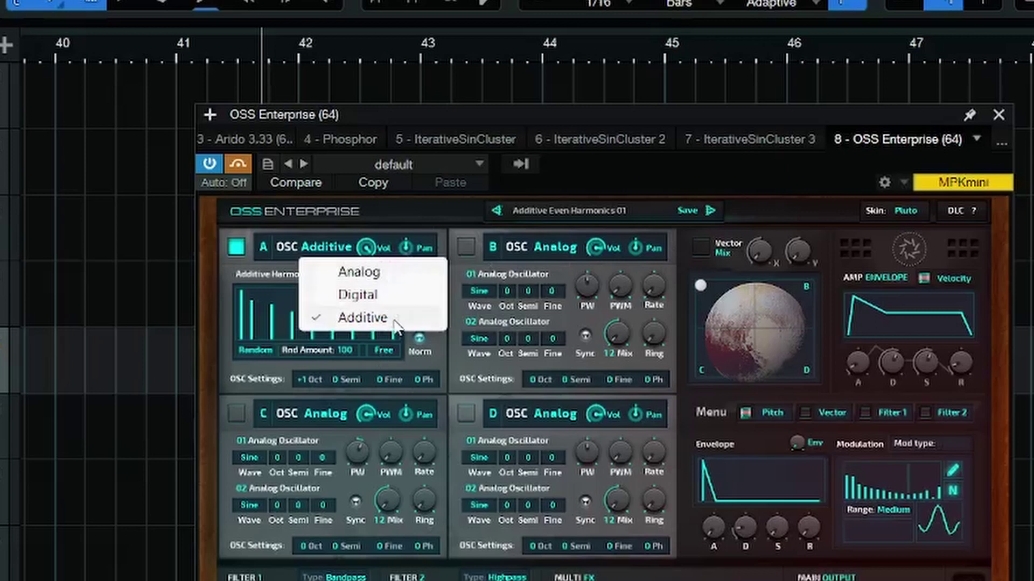
Load the Additive Synthesis 02 preset, then switch to the Phosphor synth
left_click(539, 210)
mouse_move(611, 219)
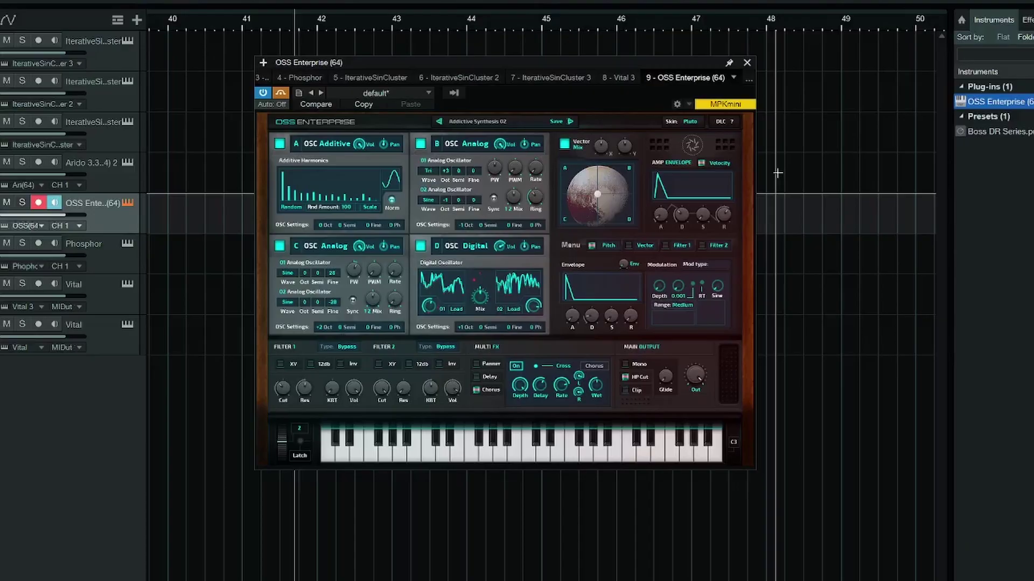
key("Down")
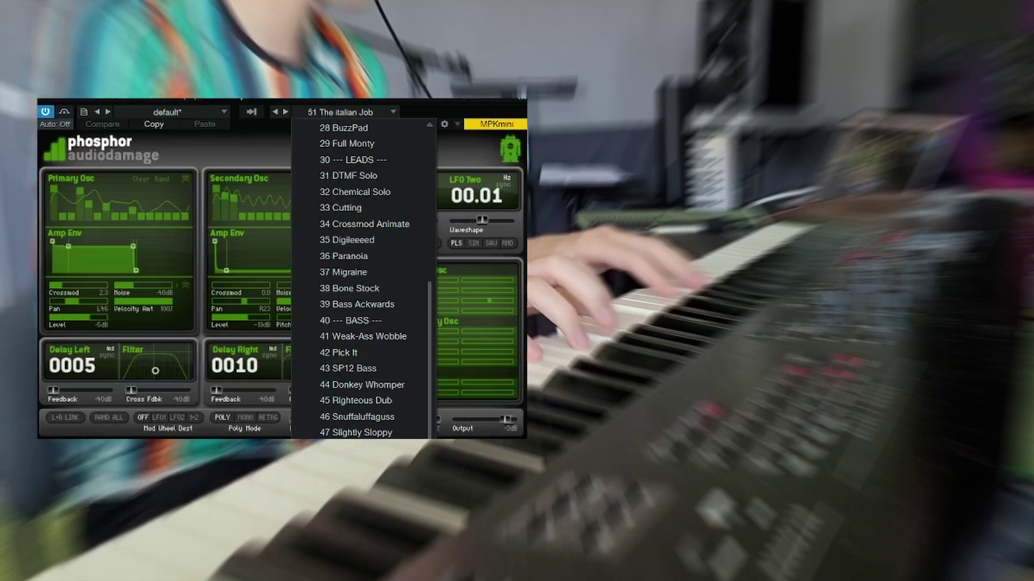
Try '32 Chemical Solo', then load Phosphor's '14 Dotted 8ths' preset
left_click(366, 195)
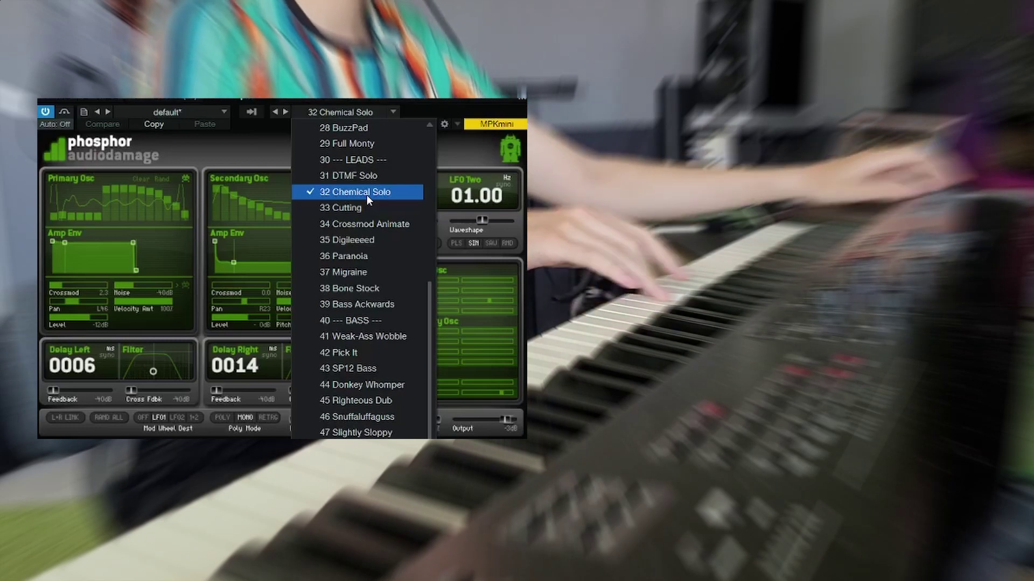
scroll(364, 161, "up", 5)
left_click(363, 134)
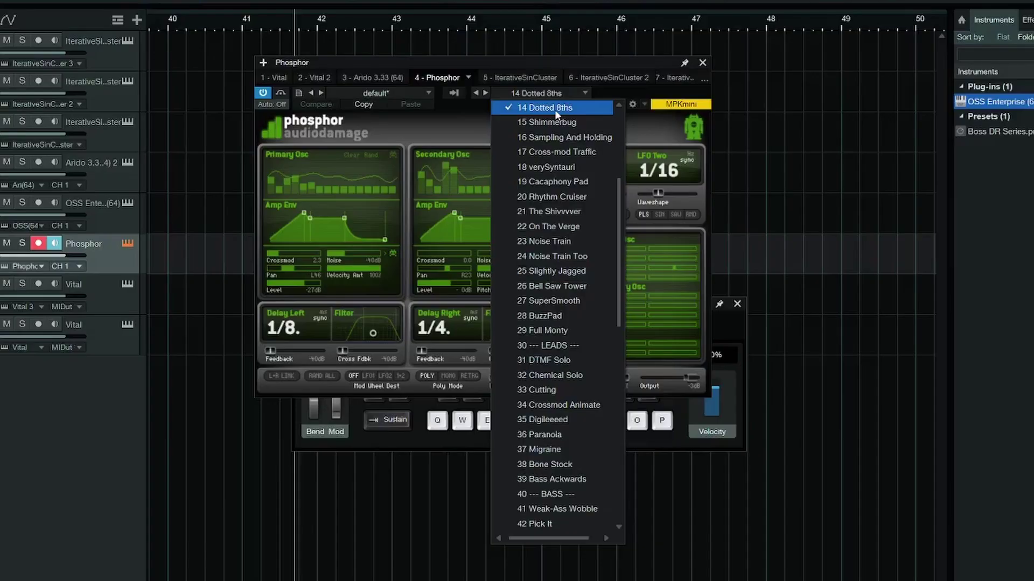
Close Phosphor and open OSC 1's wavetable editor on the Vital 3 track
left_click(556, 111)
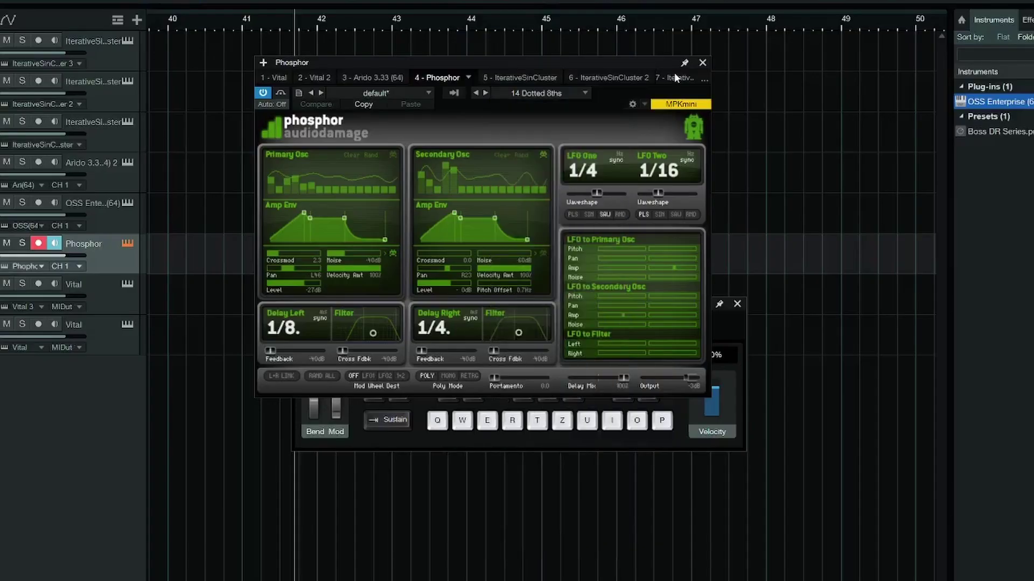
left_click(702, 63)
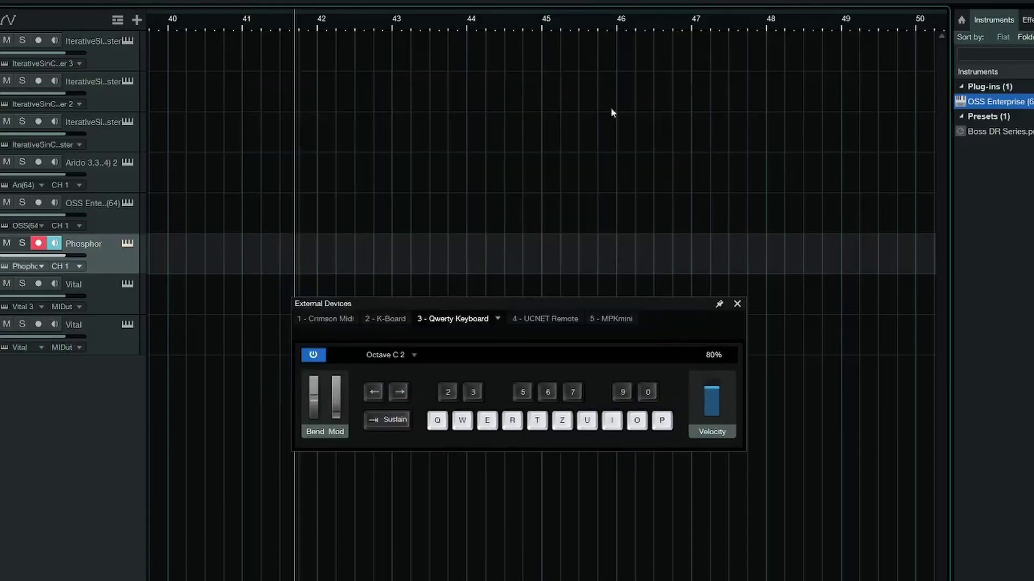
left_click(133, 287)
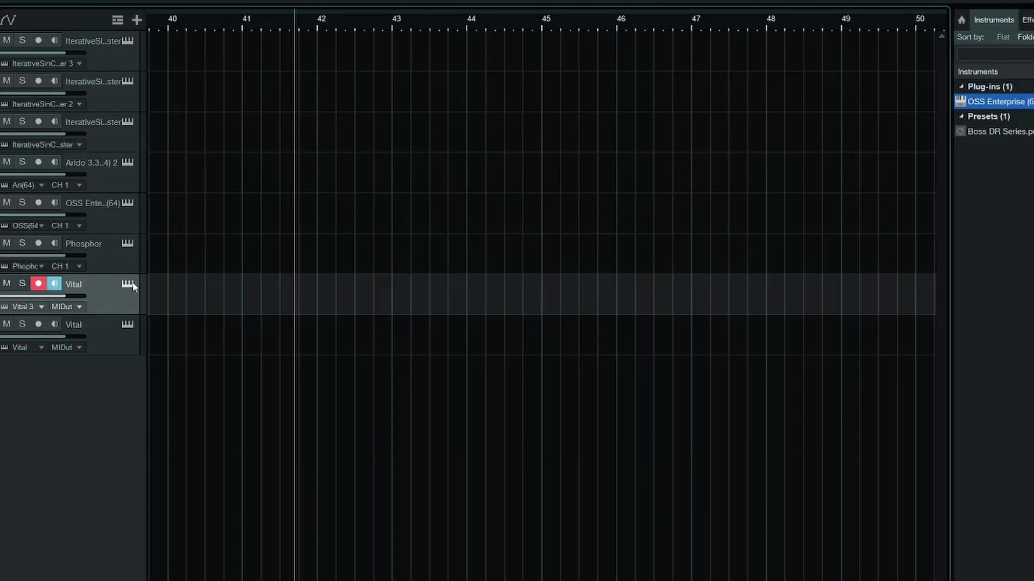
left_click(133, 287)
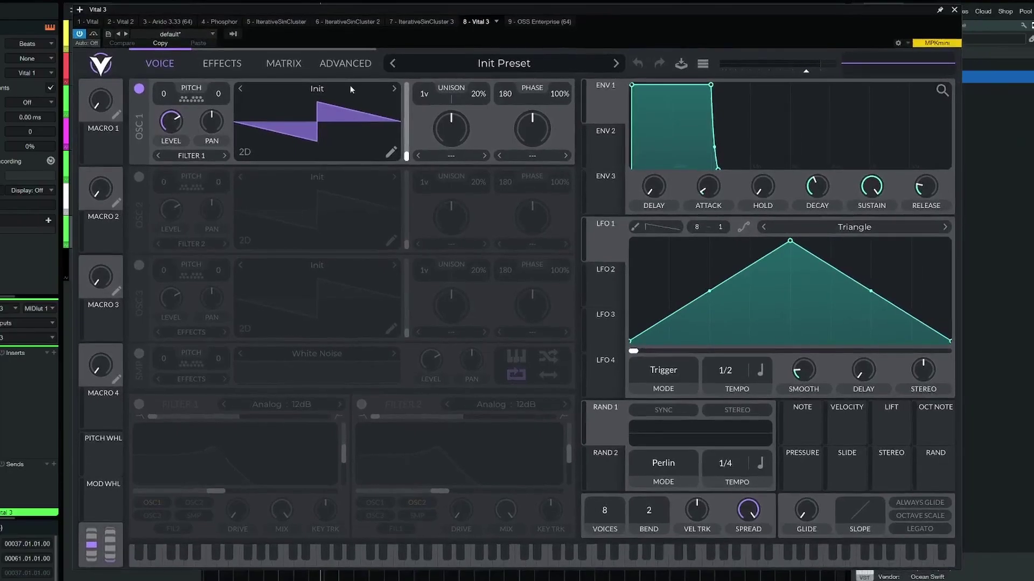
left_click(390, 152)
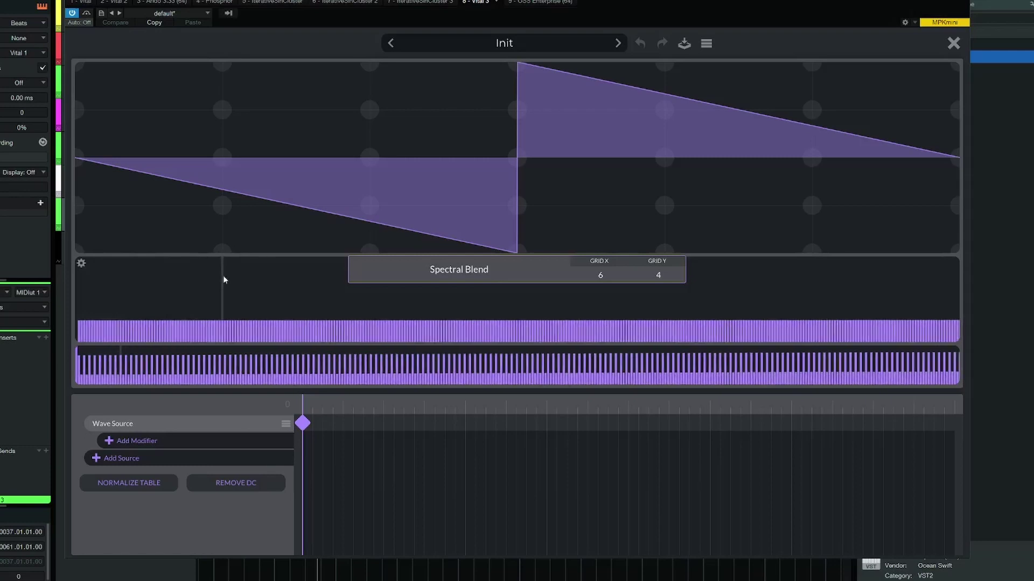
Move the Spectral Blend marker, erase the harmonics, then draw one tall and two short higher harmonic bars
mouse_move(224, 279)
left_mouse_down()
mouse_move(102, 325)
mouse_move(95, 318)
mouse_move(922, 257)
left_mouse_up()
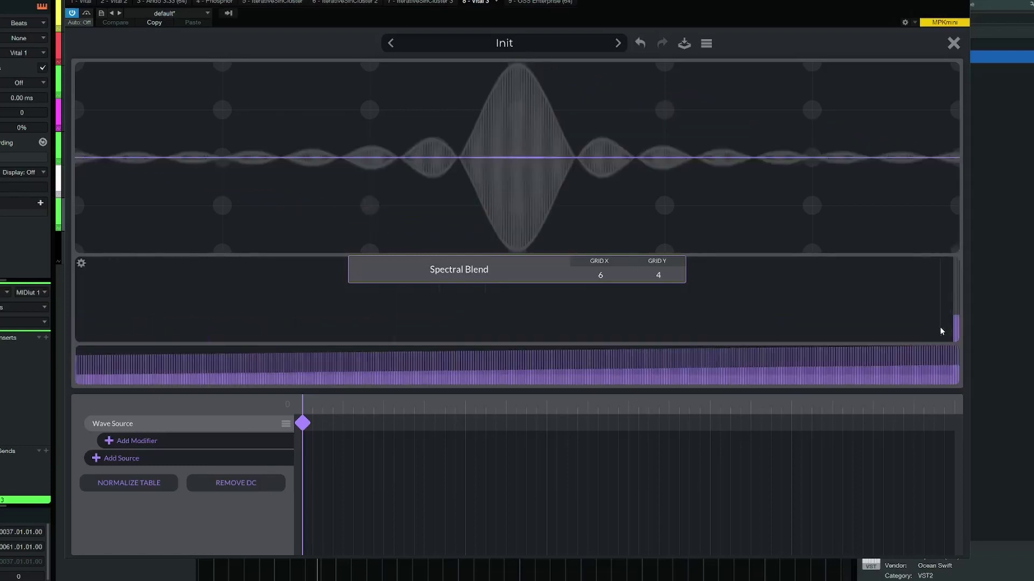
mouse_move(941, 330)
left_mouse_down()
mouse_move(180, 175)
mouse_move(222, 158)
mouse_move(201, 282)
mouse_move(89, 327)
mouse_move(104, 311)
mouse_move(116, 324)
mouse_move(195, 329)
mouse_move(461, 313)
mouse_move(837, 327)
mouse_move(875, 304)
mouse_move(914, 328)
mouse_move(870, 346)
mouse_move(734, 359)
mouse_move(377, 333)
mouse_move(148, 299)
left_mouse_up()
key("Caps_Lock")
left_click(195, 300)
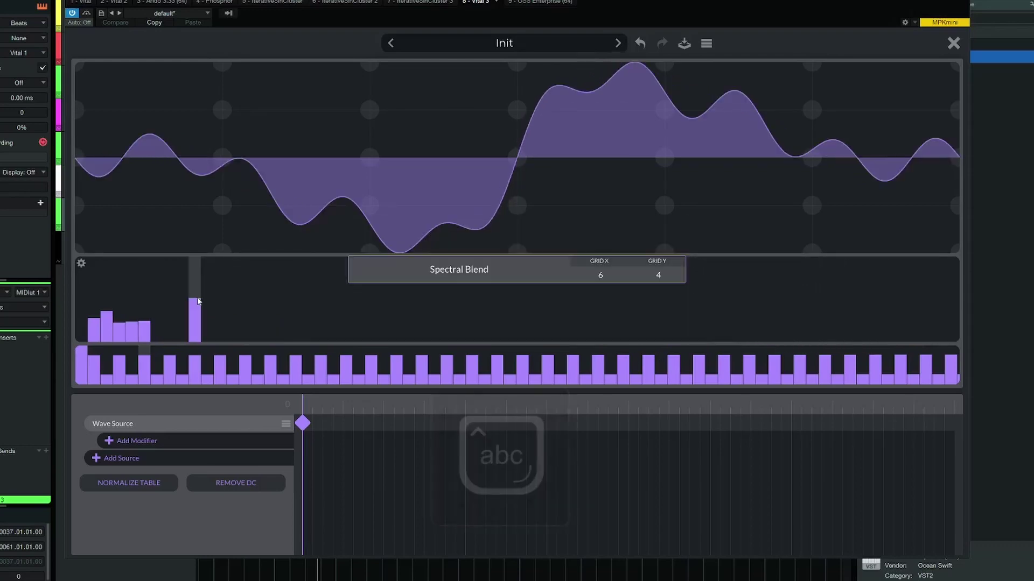
left_click(296, 326)
left_click(368, 323)
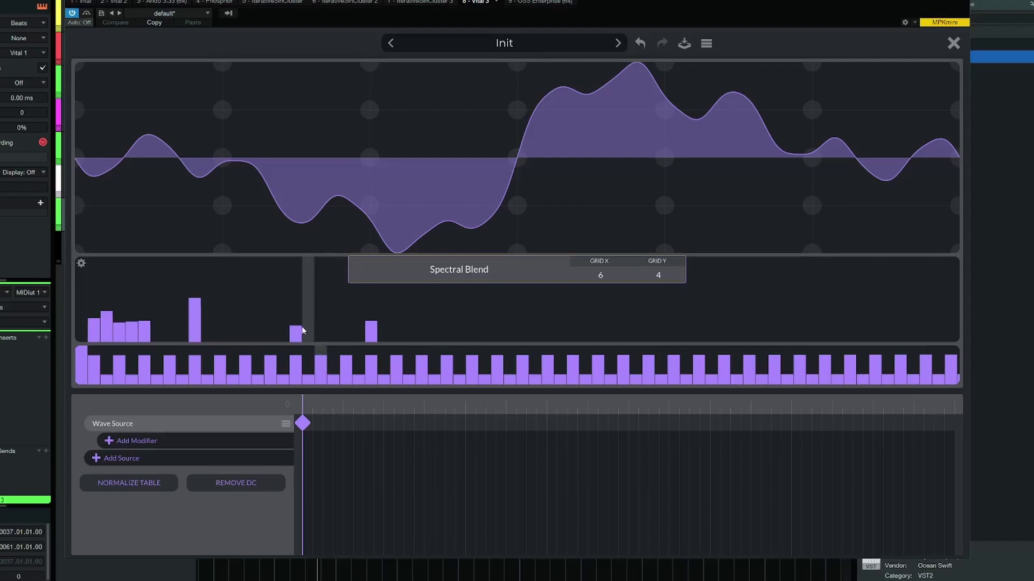
Add a second keyframe with the tall harmonic lowered, then open track 9's Vital instrument
key("ctrl+z")
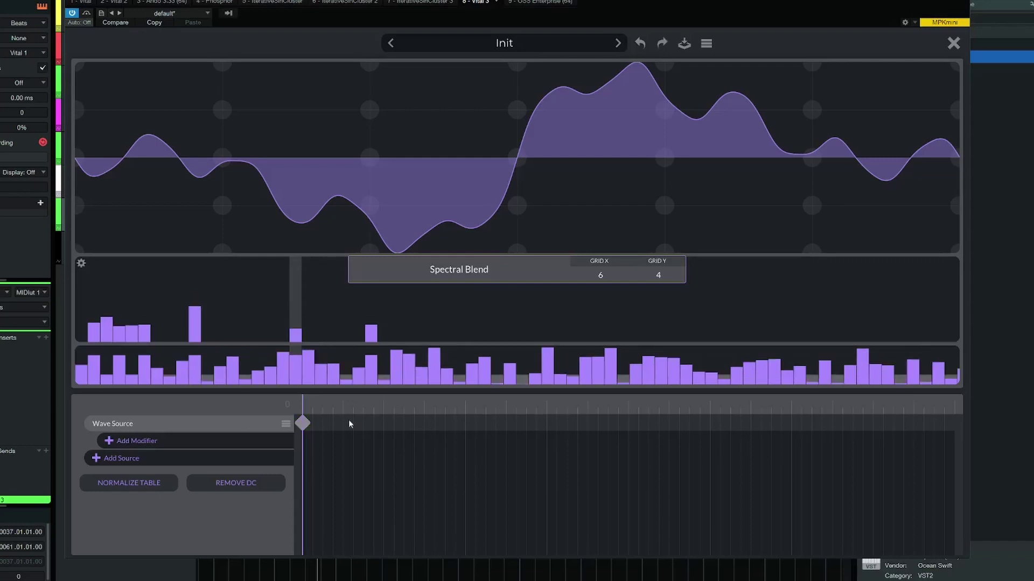
left_click(348, 424)
left_click(194, 324)
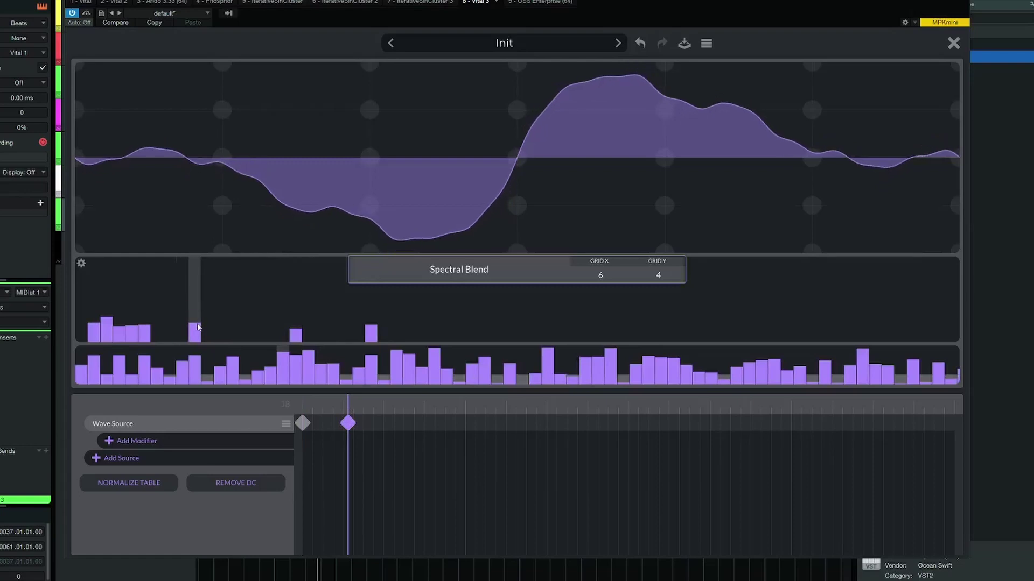
mouse_move(303, 410)
left_mouse_down()
mouse_move(293, 405)
mouse_move(333, 415)
mouse_move(297, 411)
left_mouse_up()
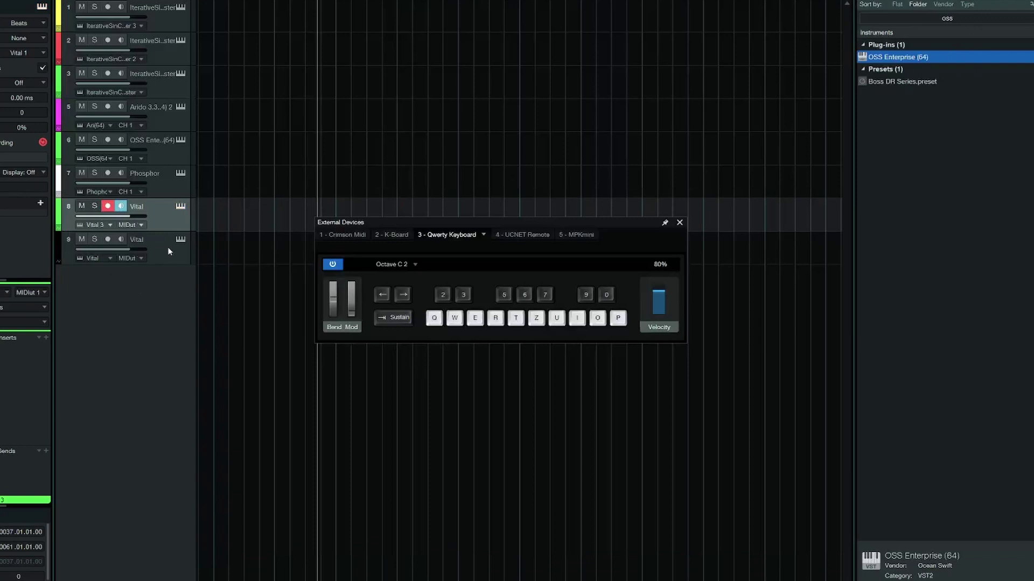
left_click(174, 246)
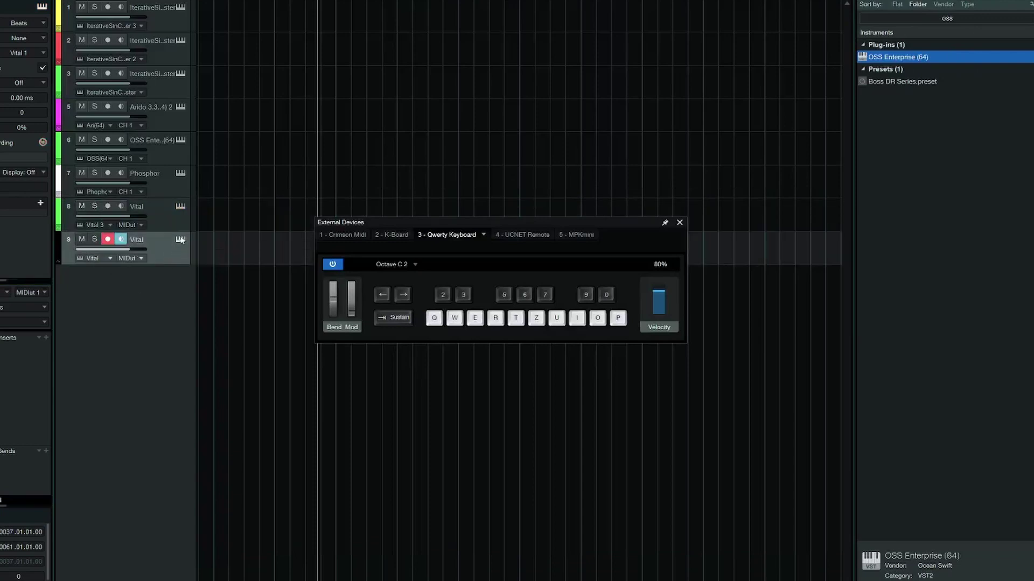
left_click(181, 239)
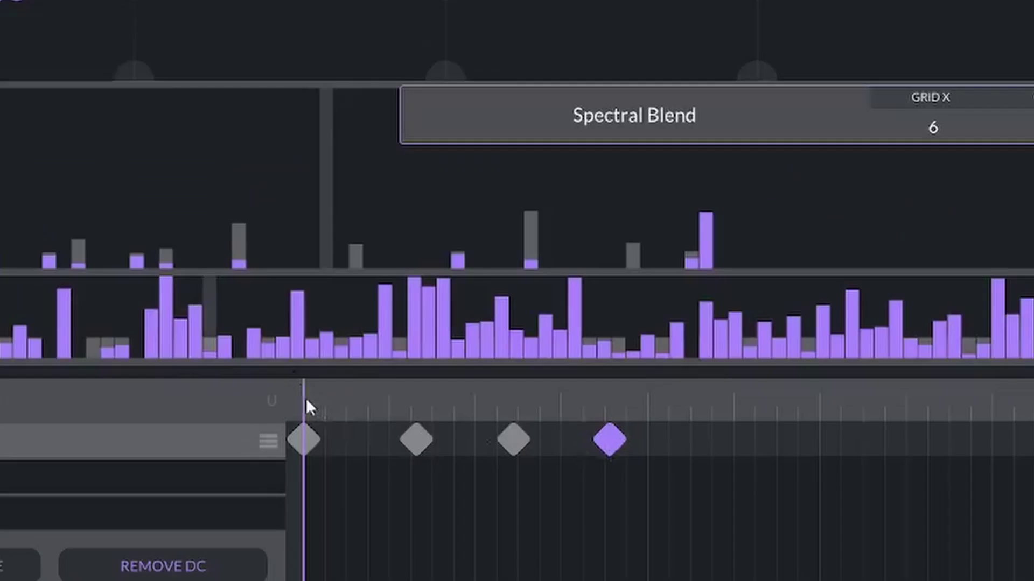
Scrub the wavetable timeline to preview the morph across the four keyframes
left_click_drag(307, 401, 356, 413)
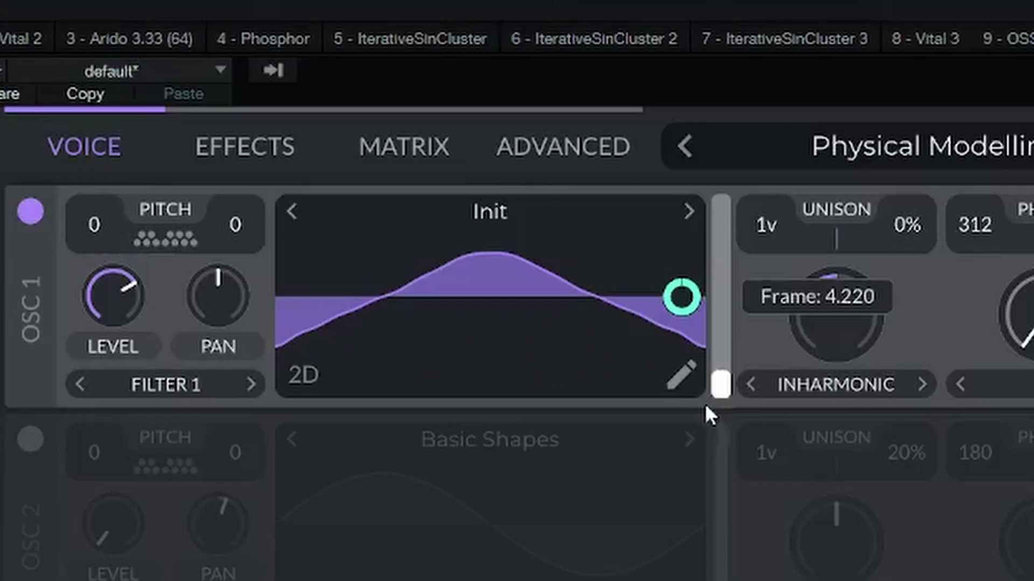
Raise OSC 1's wavetable frame position from 4.220 to about 88.61
left_click_drag(718, 393, 708, 216)
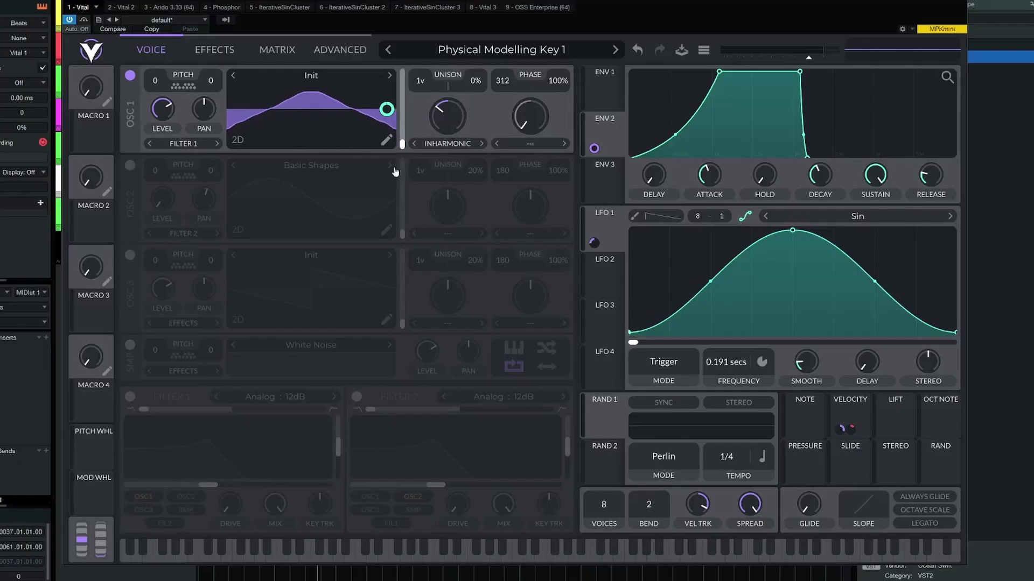